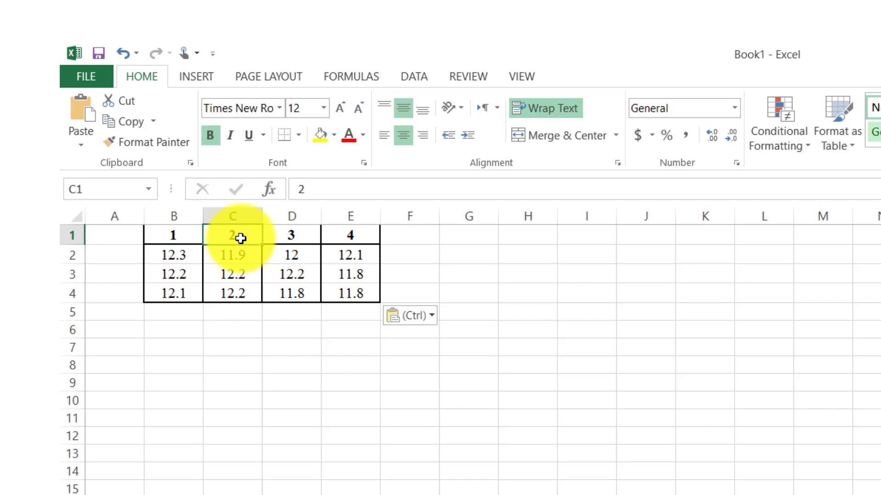
- Insert a cell at C1 with Shift cells right, moving headers 2, 3, 4 into D1:F1
right_click(240, 239)
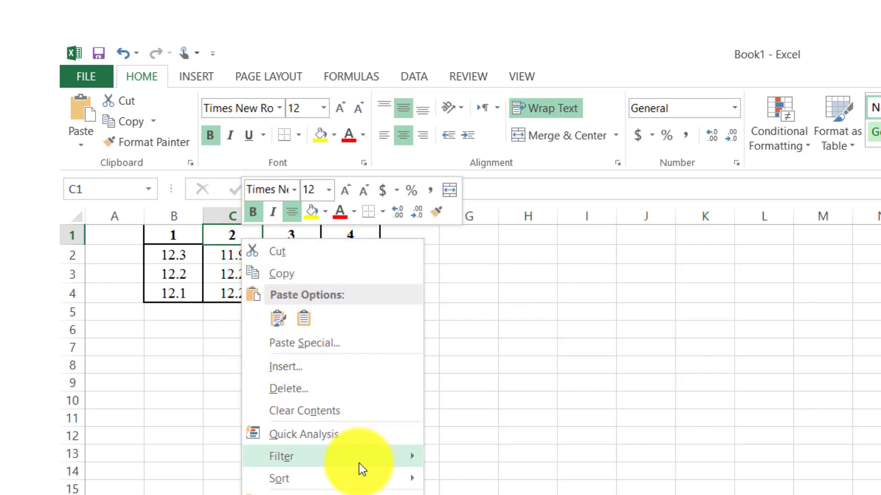
click(279, 365)
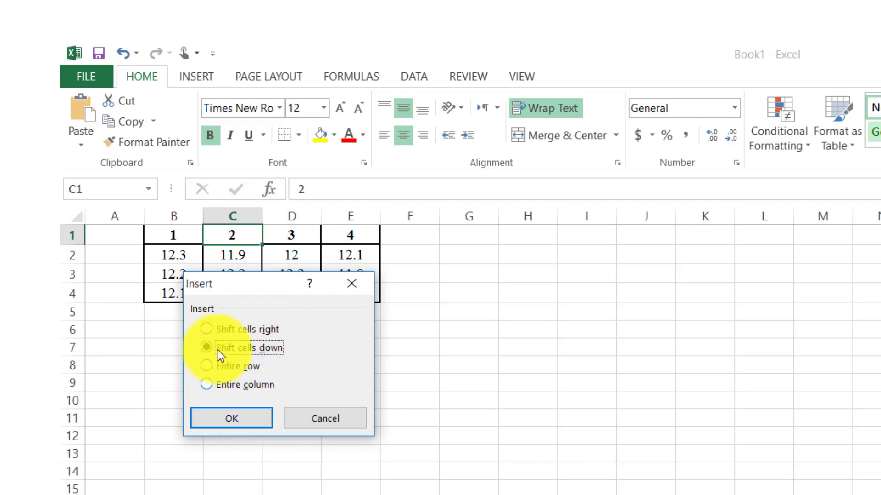
click(207, 329)
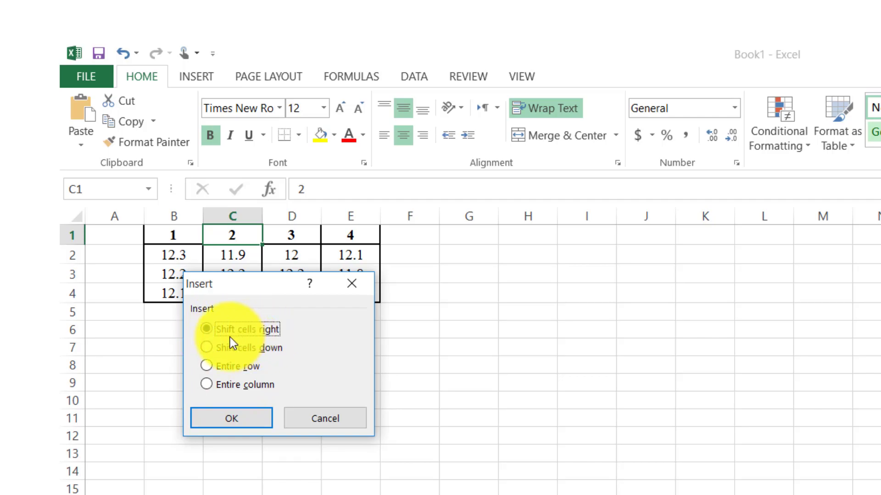
click(243, 418)
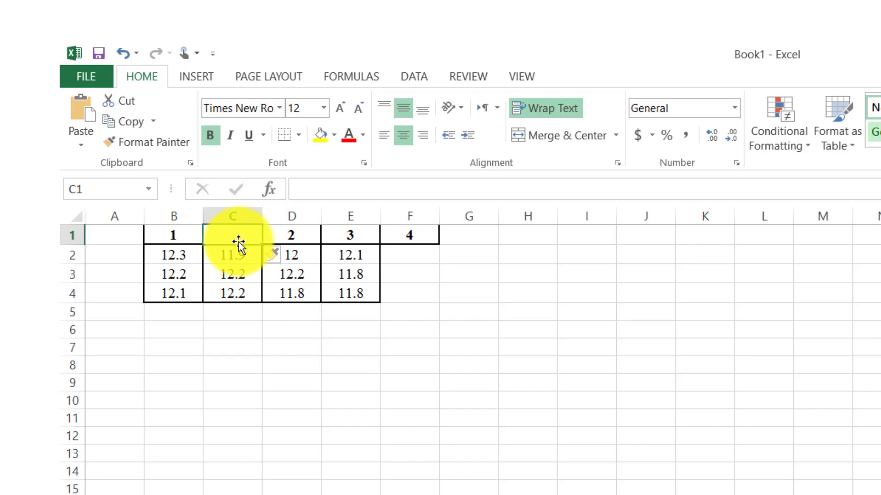
- Undo the header shift, insert a cell at C1 with Shift cells down, then undo that too
key(ctrl+z)
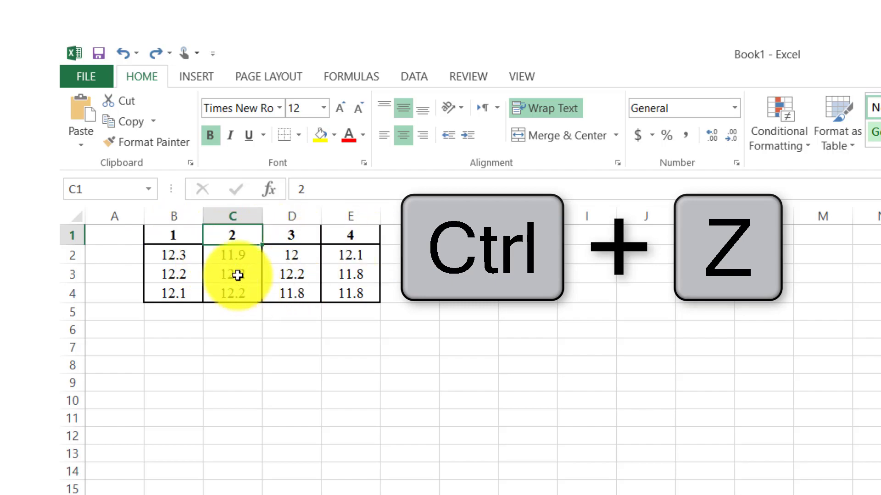
right_click(240, 234)
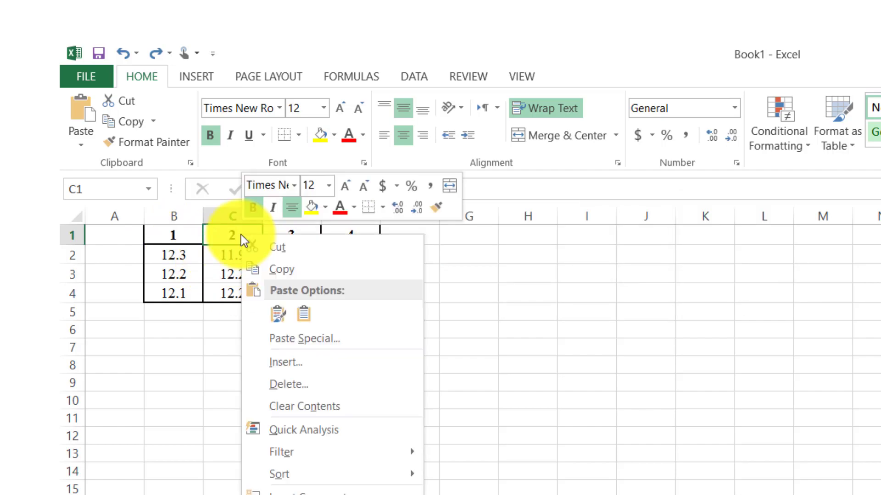
click(293, 361)
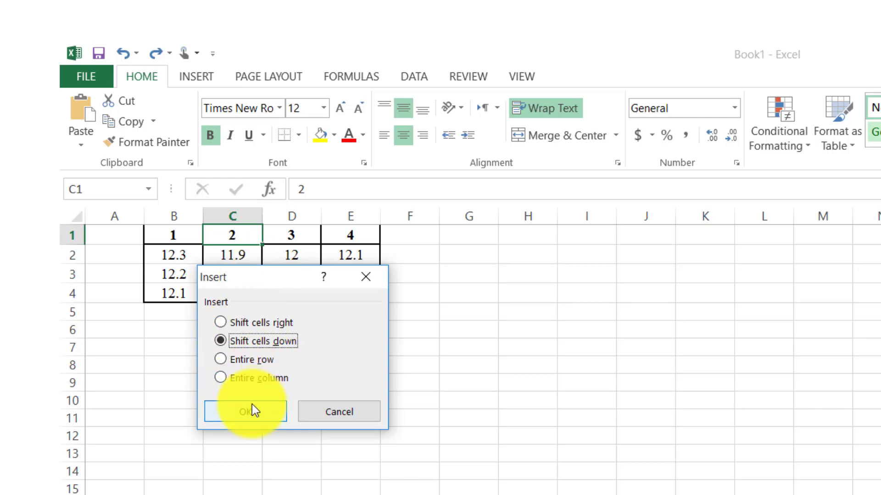
click(245, 415)
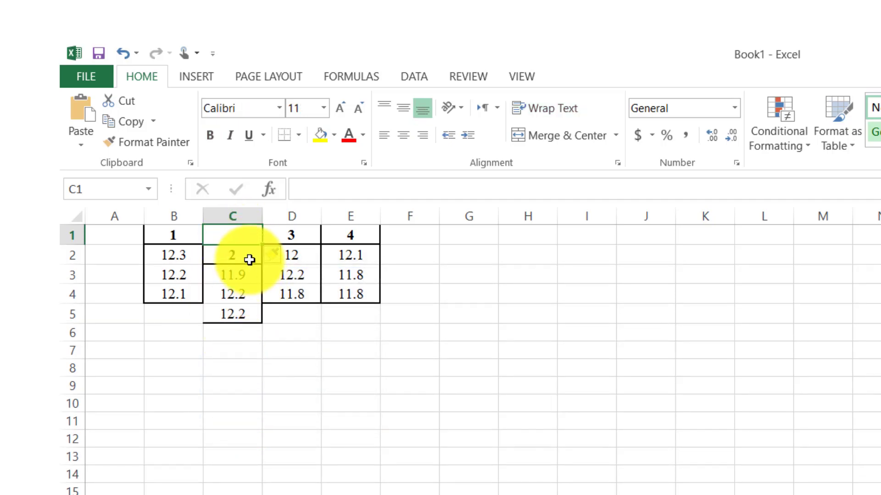
key(ctrl+z)
- Insert an entire blank row at C1 above the table, then undo it
right_click(233, 237)
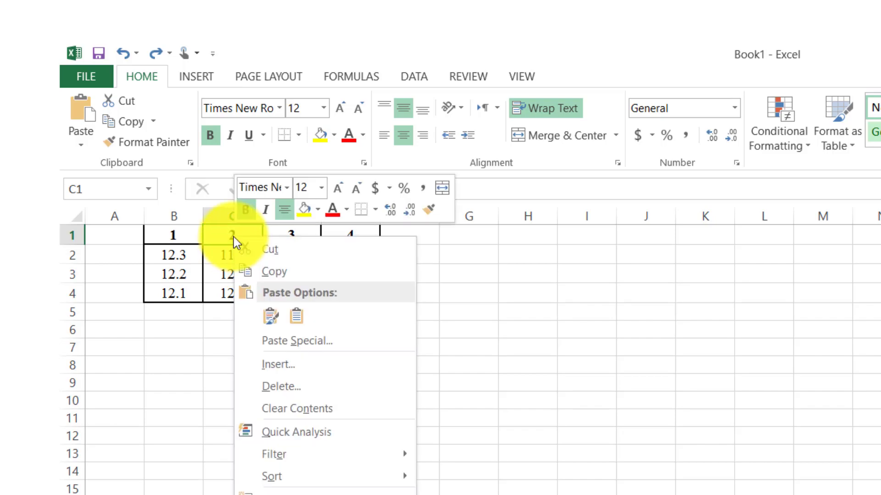
click(279, 361)
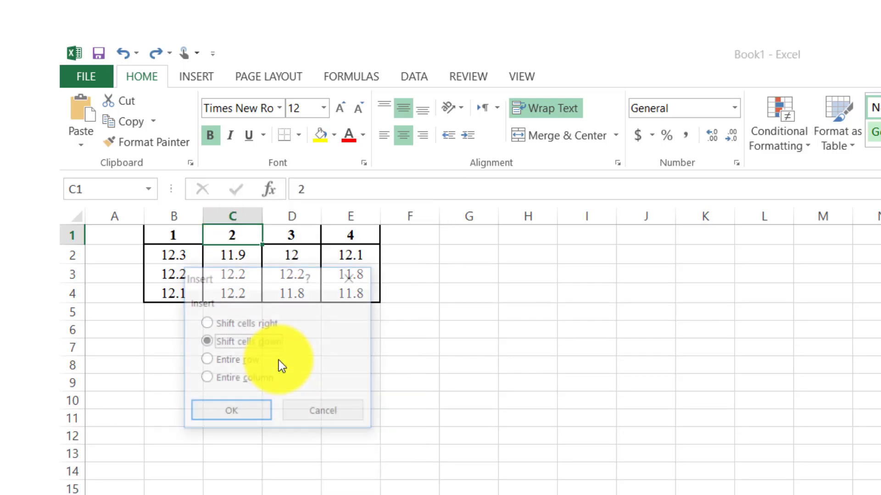
click(207, 359)
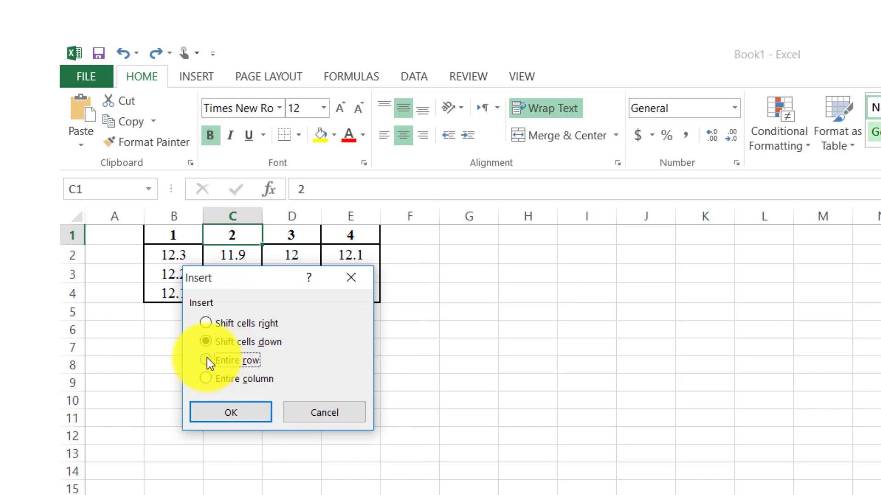
click(236, 412)
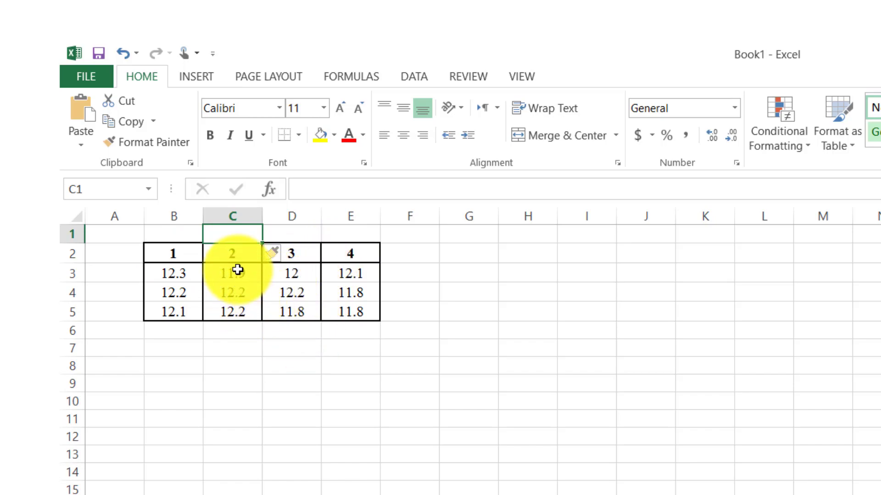
key(ctrl+z)
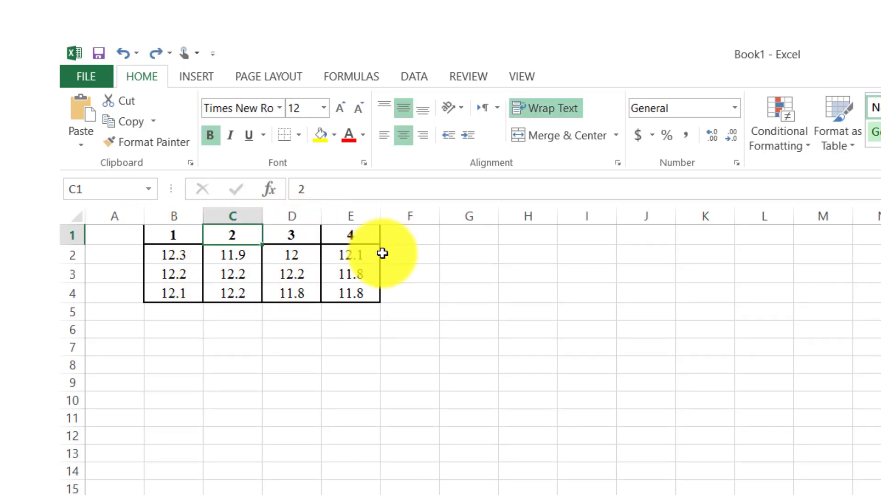
- Insert an entire blank column at C from cell C1, pushing the table right
right_click(229, 236)
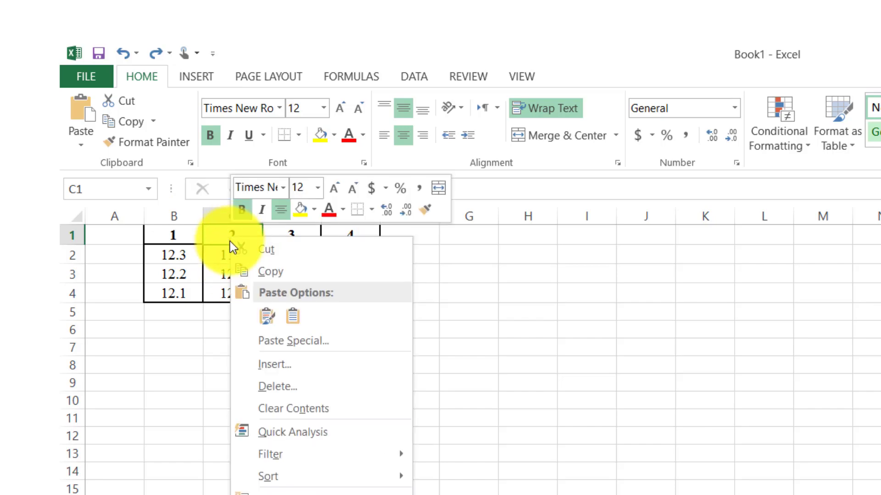
click(277, 361)
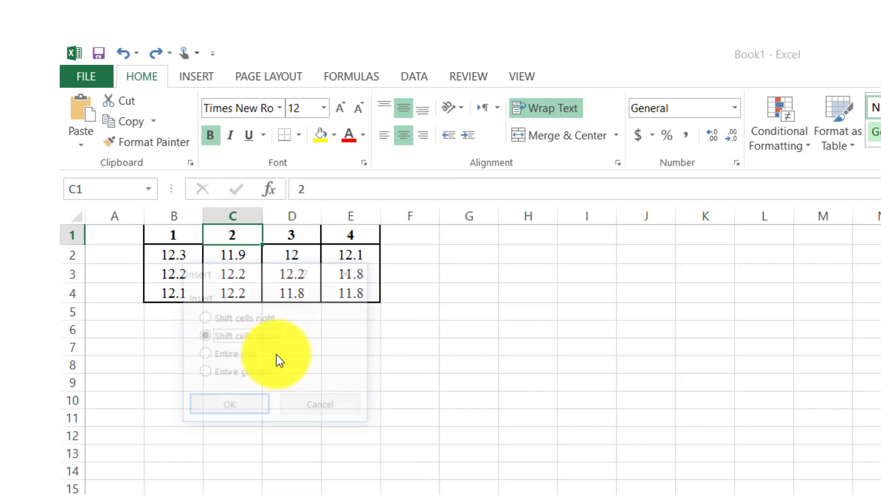
click(201, 373)
click(234, 405)
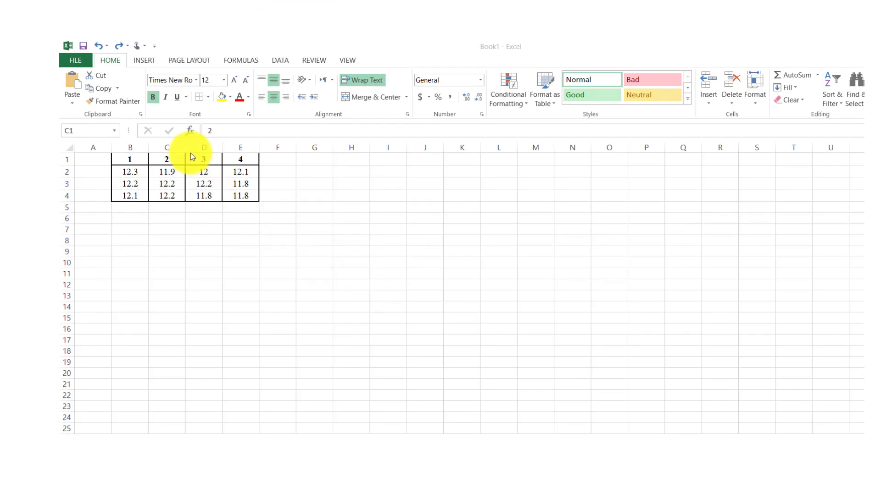
click(115, 60)
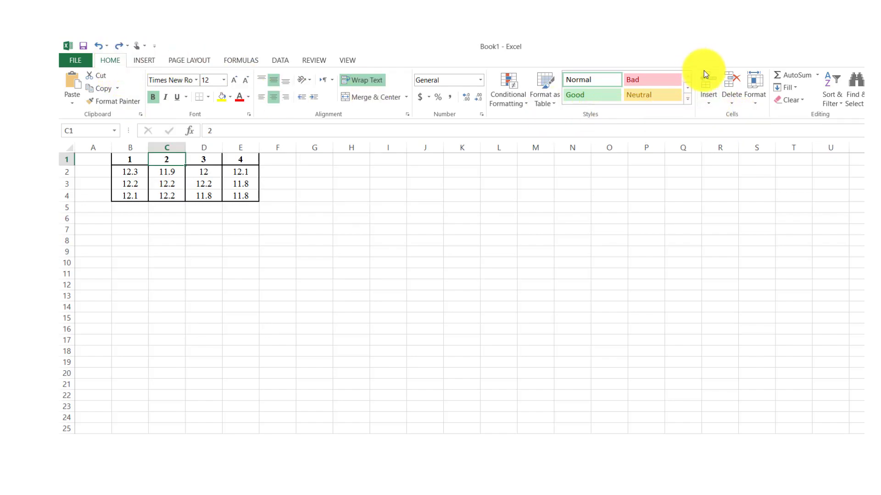
click(705, 102)
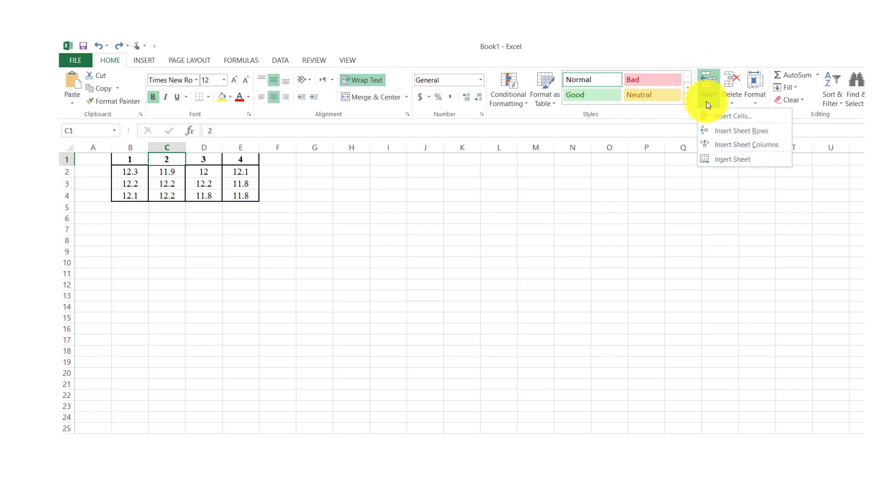
click(716, 116)
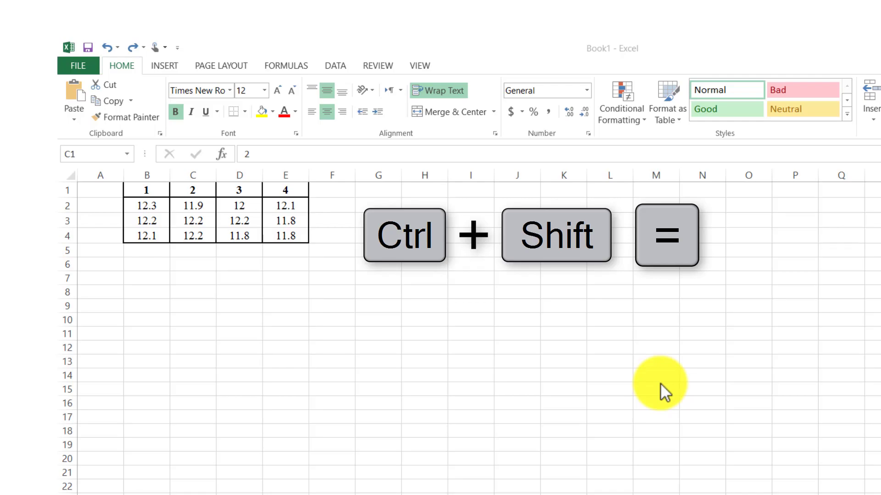
- From C1, use Ctrl+Shift+= to insert an entire column, moving headers 2–4 into D:F
click(196, 190)
key(ctrl+shift+equal)
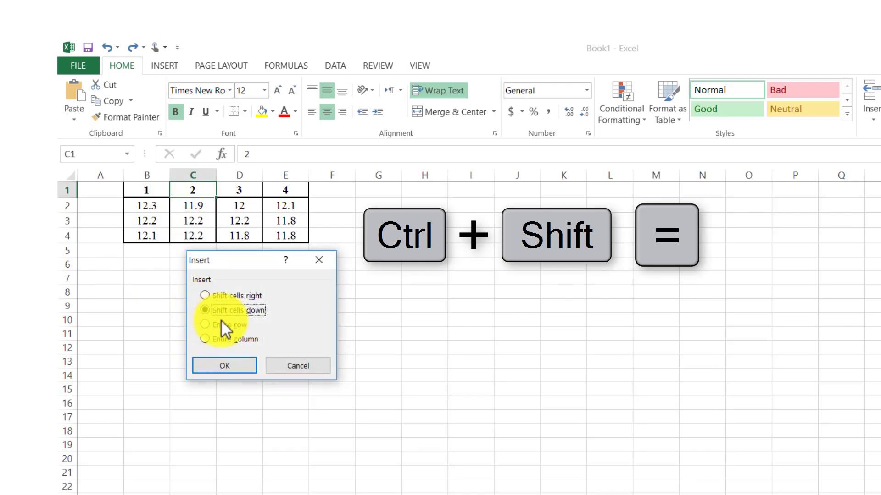
click(205, 337)
click(227, 367)
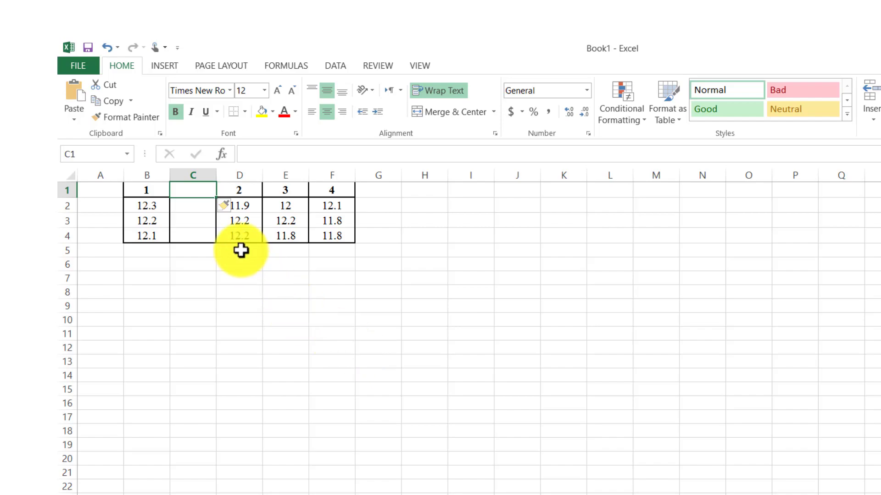
click(206, 254)
right_click(206, 255)
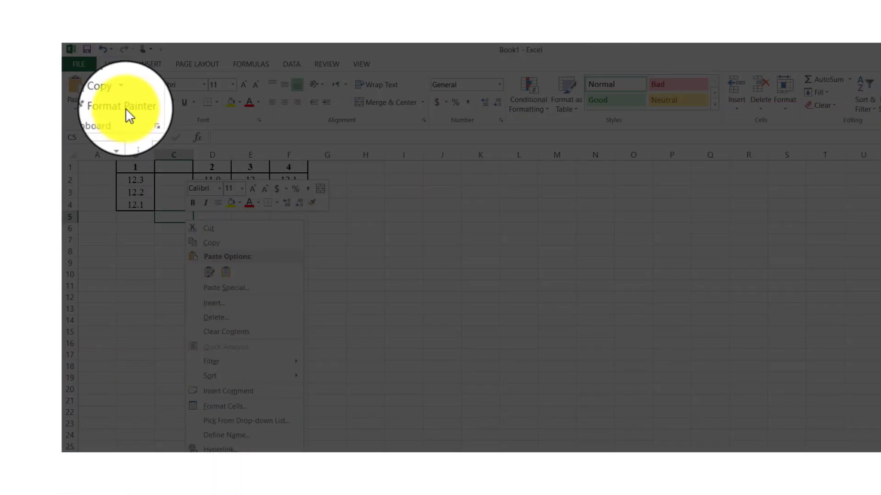
click(115, 63)
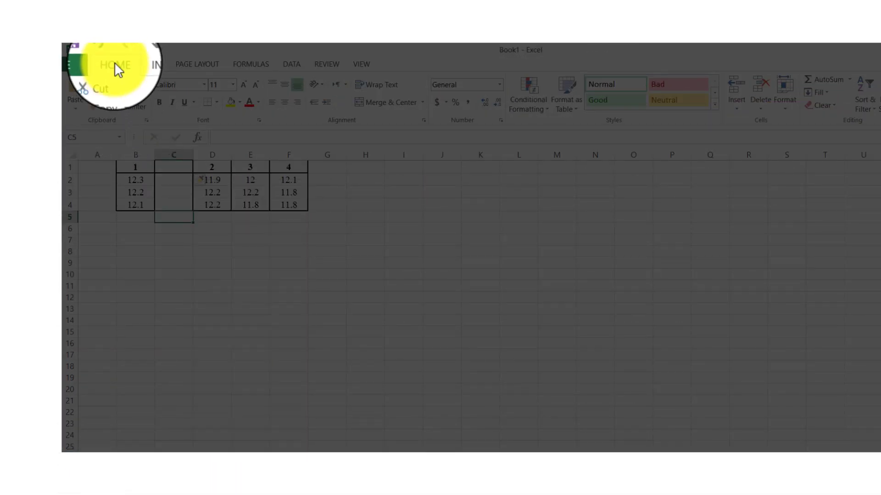
click(736, 106)
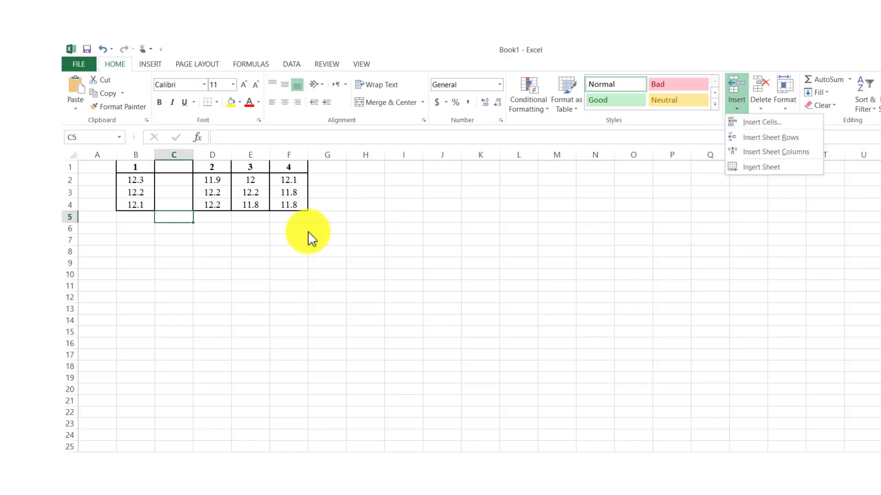
click(214, 247)
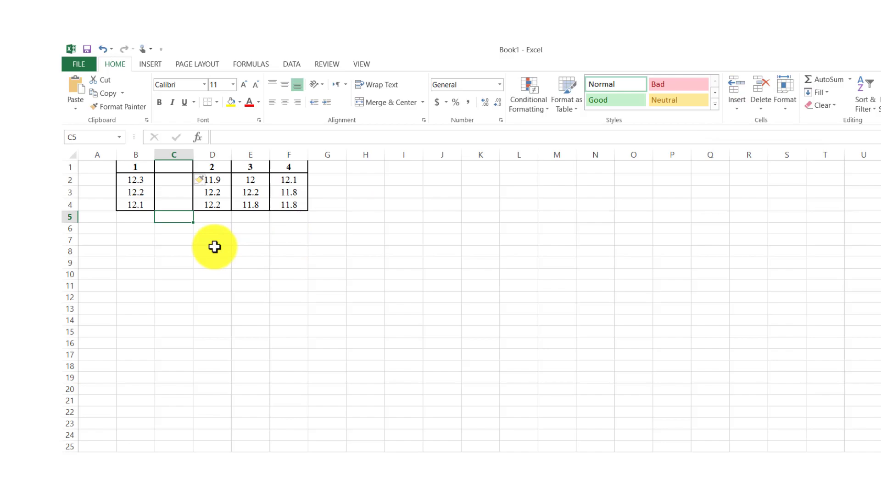
key(ctrl+shift+equal)
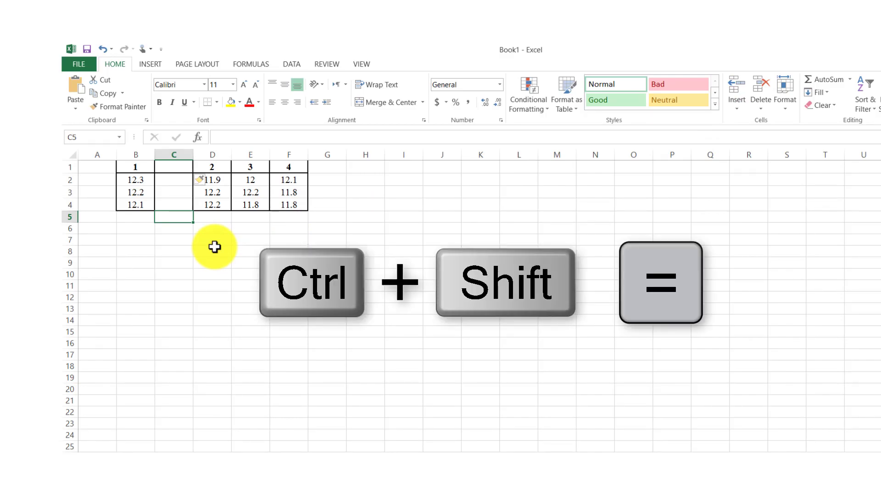